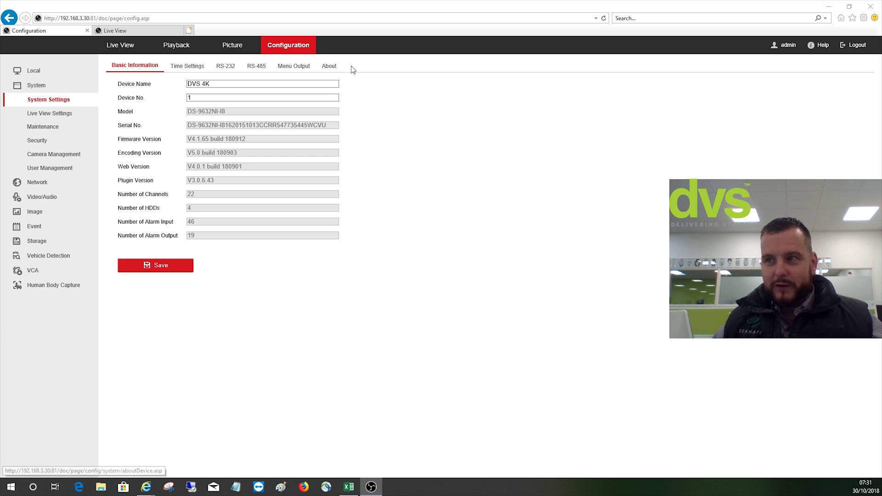
Open the recorder's Live View Settings and look at the IP camera monitor through the portable camera's live view, panning it left.
left_click(69, 119)
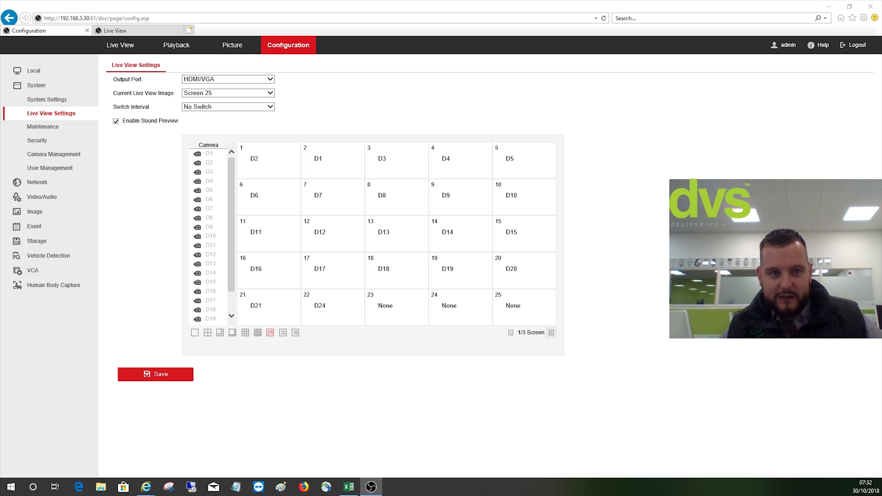
left_click(165, 31)
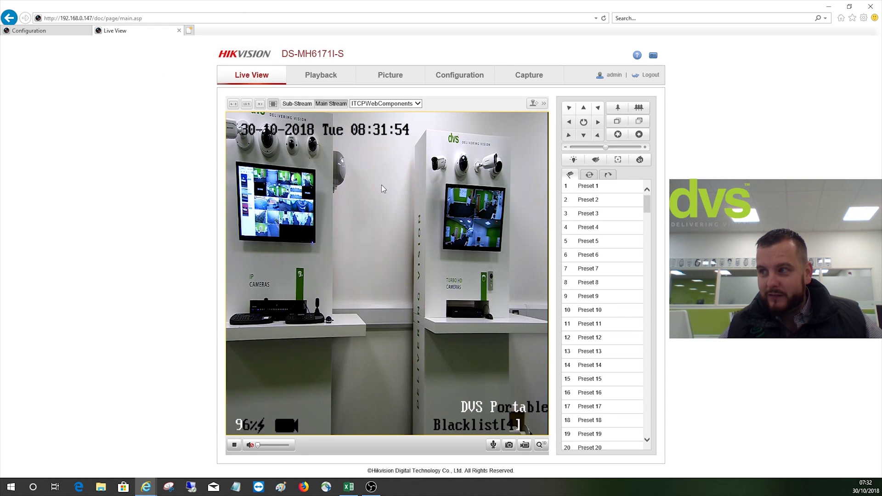
left_click(568, 123)
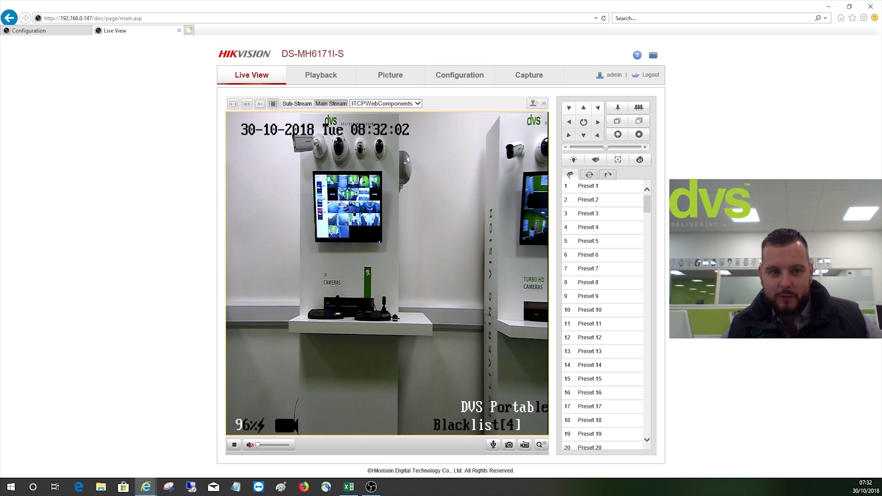
left_click(46, 30)
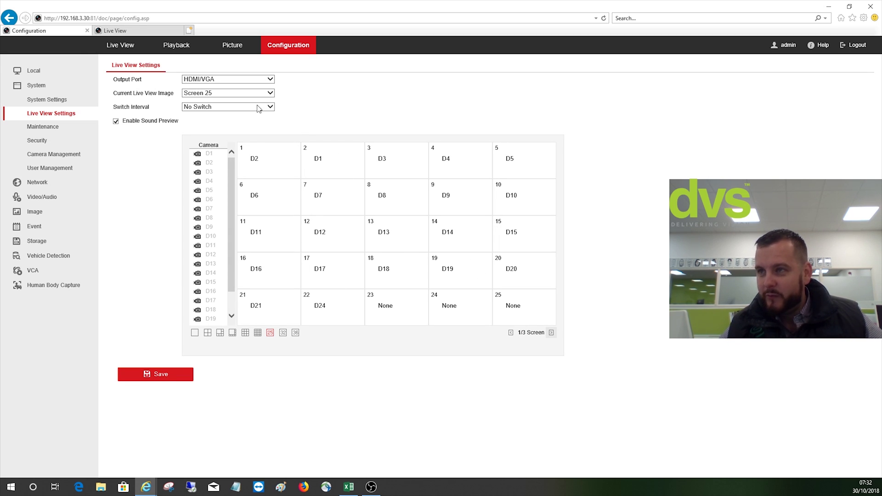
Set the current live view image of the HDMI/VGA output to Screen 4 with the switch interval at No Switch.
left_click(246, 81)
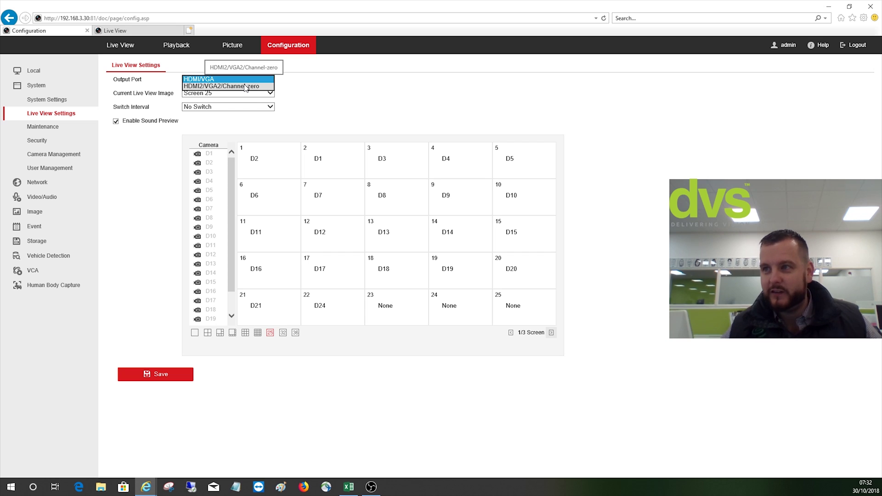
left_click(295, 98)
left_click(271, 94)
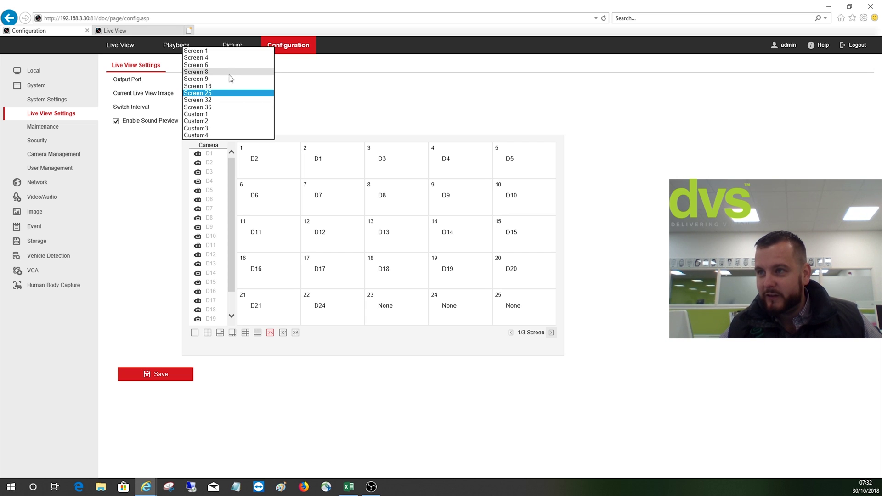
left_click(226, 59)
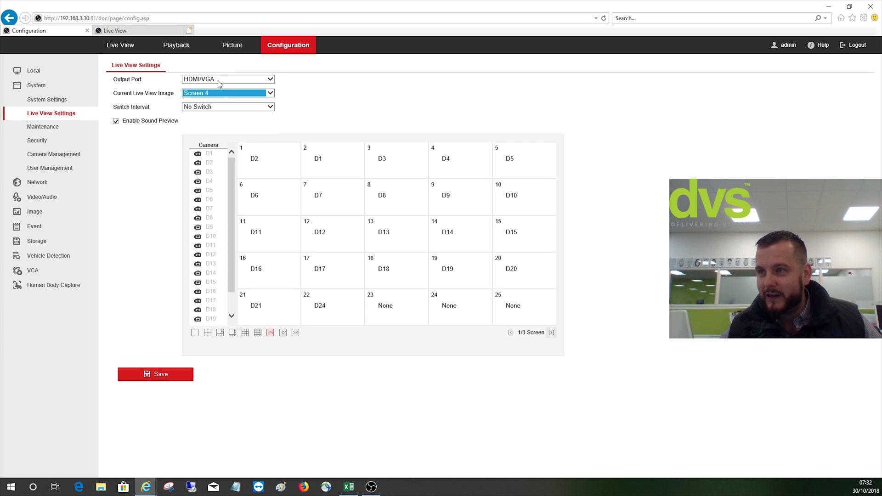
left_click(208, 107)
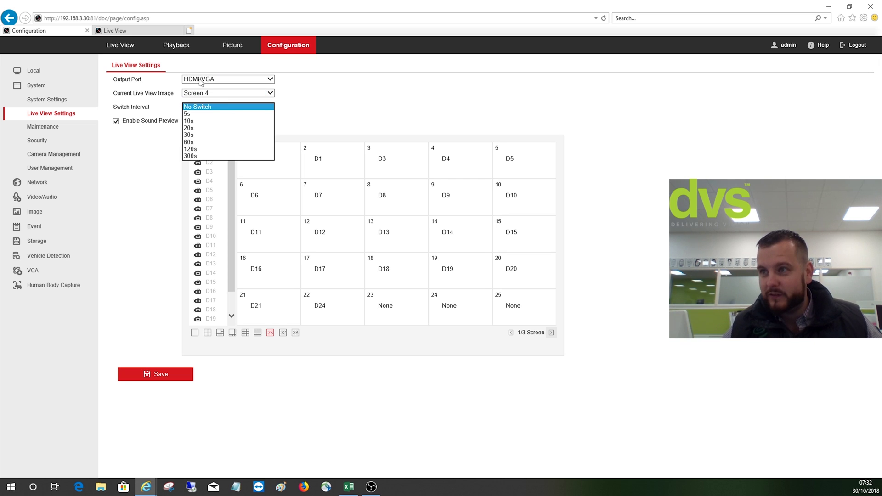
left_click(220, 107)
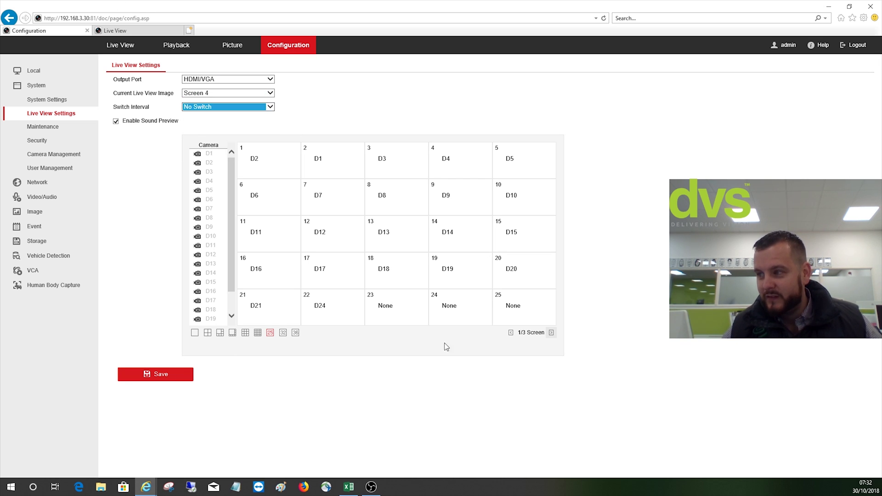
In the four-window layout, clear windows 1 and 2, assign camera D1 to window 1 and D2 to window 2, and save.
left_click(208, 332)
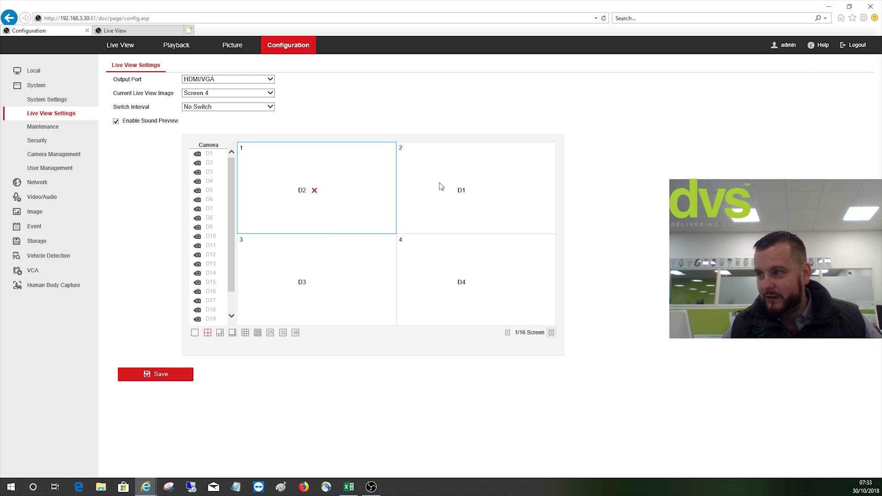
left_click(474, 190)
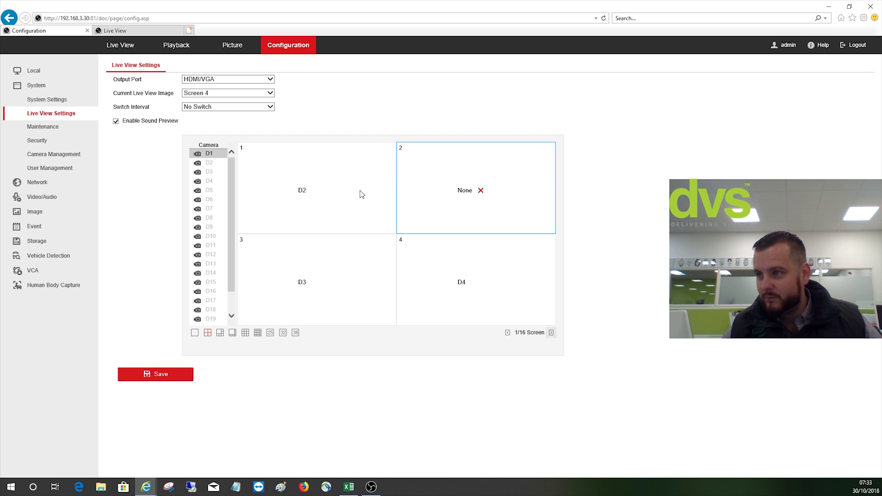
left_click(322, 191)
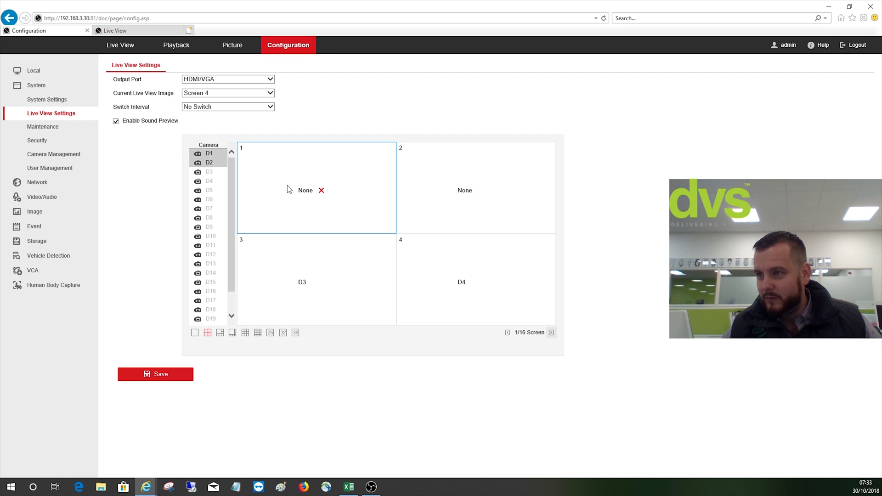
double_click(209, 154)
left_click(501, 211)
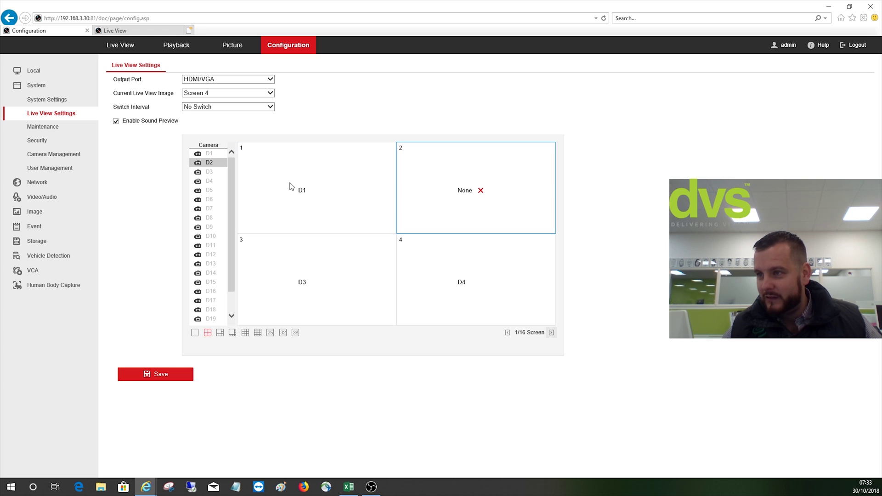
double_click(209, 163)
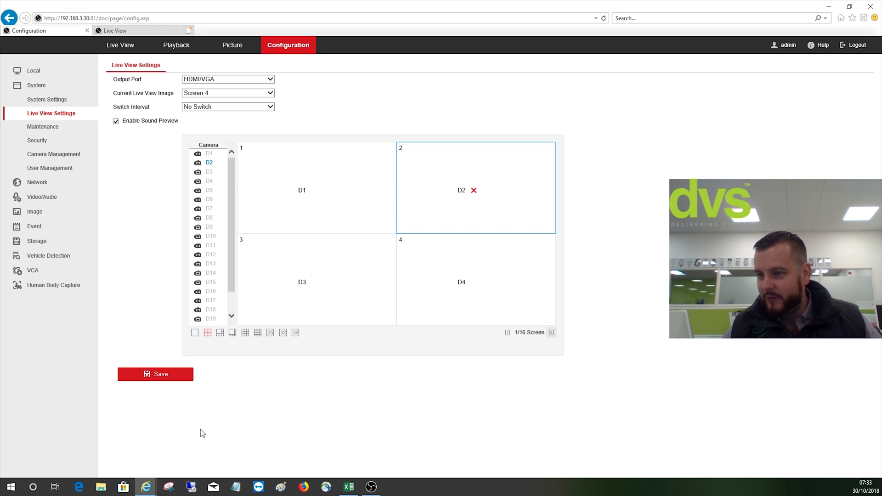
left_click(185, 380)
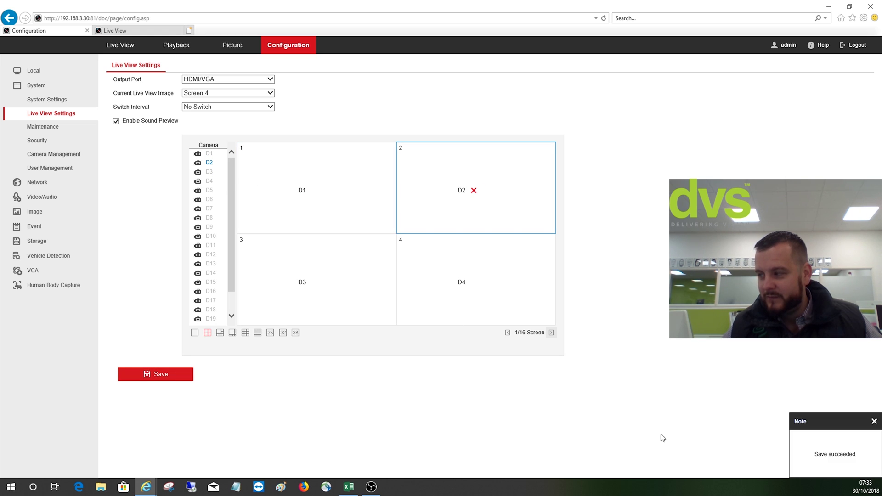
Check the four-camera display on the IP monitor by panning the portable camera left, and return to the recorder's configuration.
left_click(141, 31)
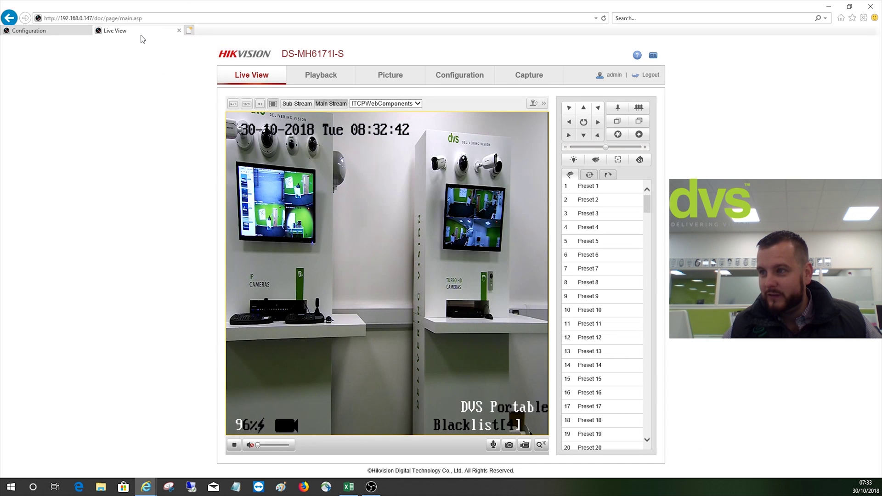
left_click(568, 121)
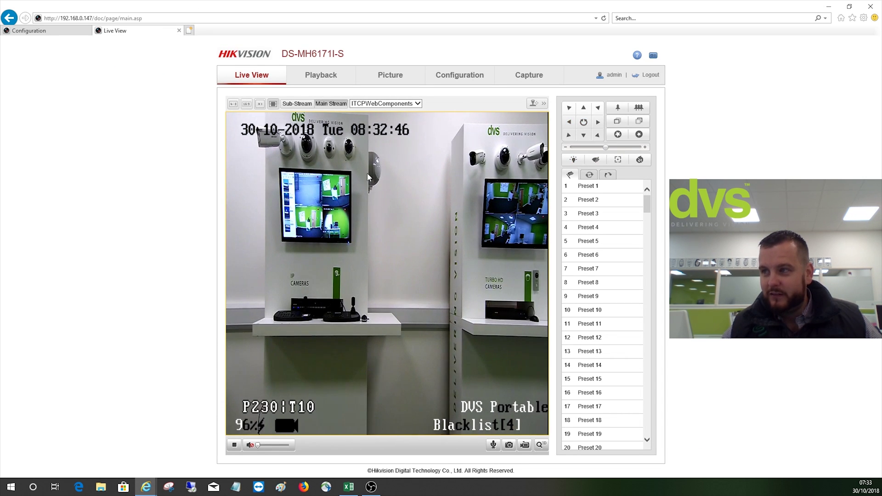
left_click(29, 30)
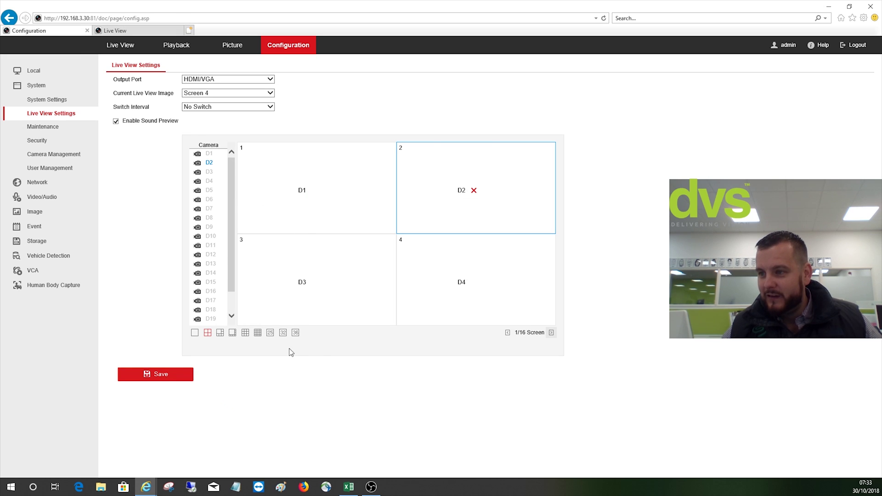
Change the camera arrangement grid to 25 windows and save, checking the monitor in the portable camera's live view.
left_click(270, 333)
left_click(191, 376)
left_click(124, 31)
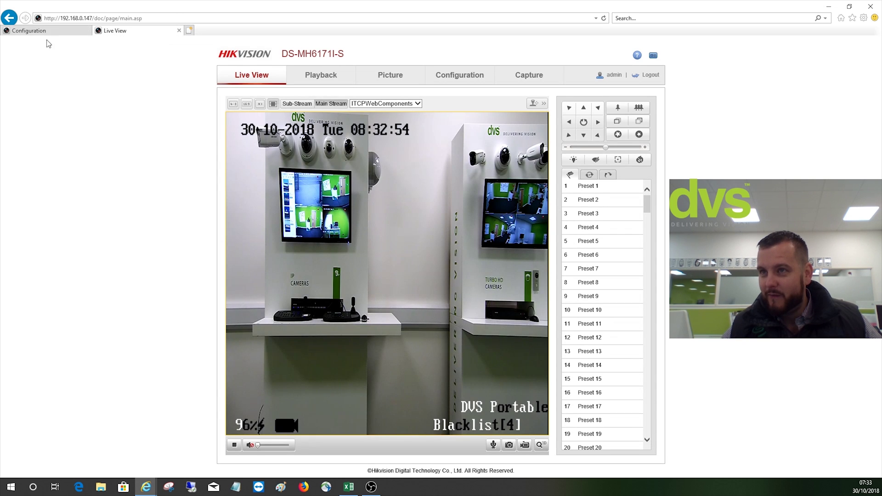
left_click(56, 29)
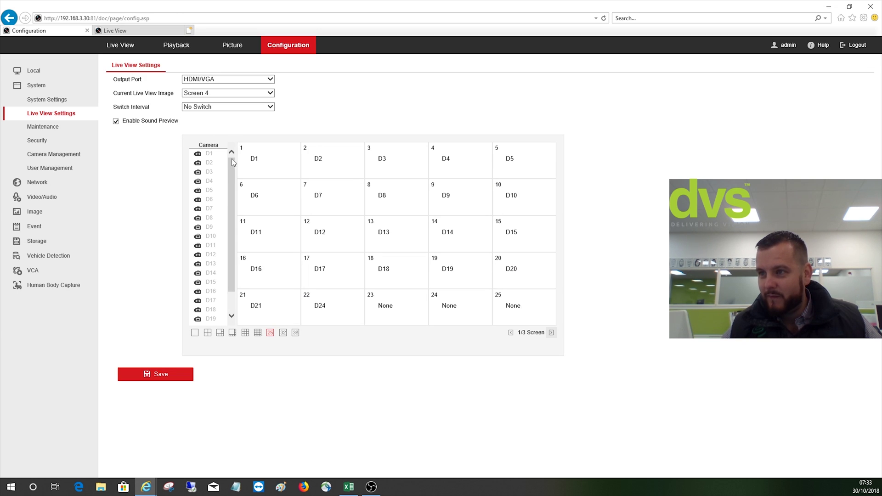
left_click(268, 334)
left_click(169, 374)
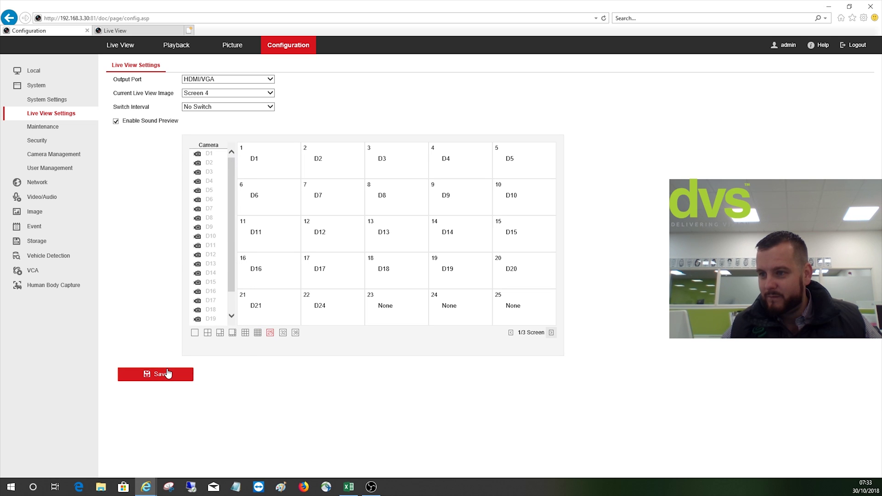
Set the current live view image to Screen 1 and save, checking the monitor in the portable camera's live view.
left_click(217, 91)
left_click(217, 87)
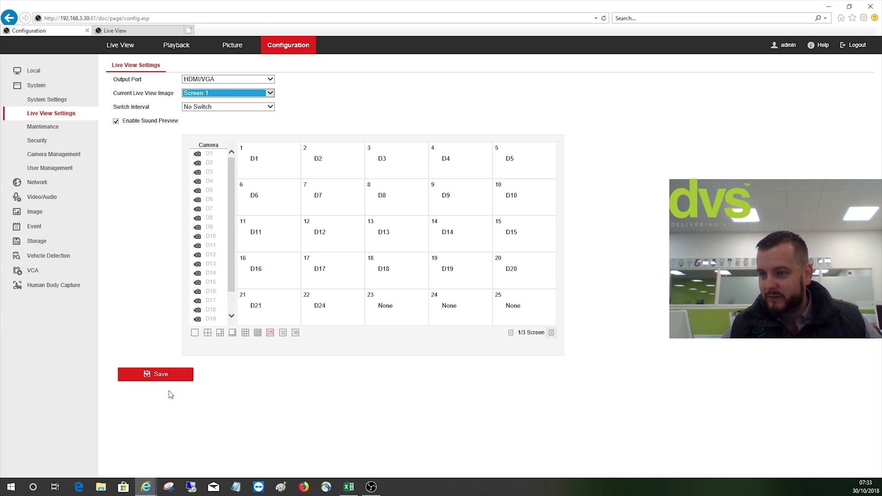
left_click(164, 377)
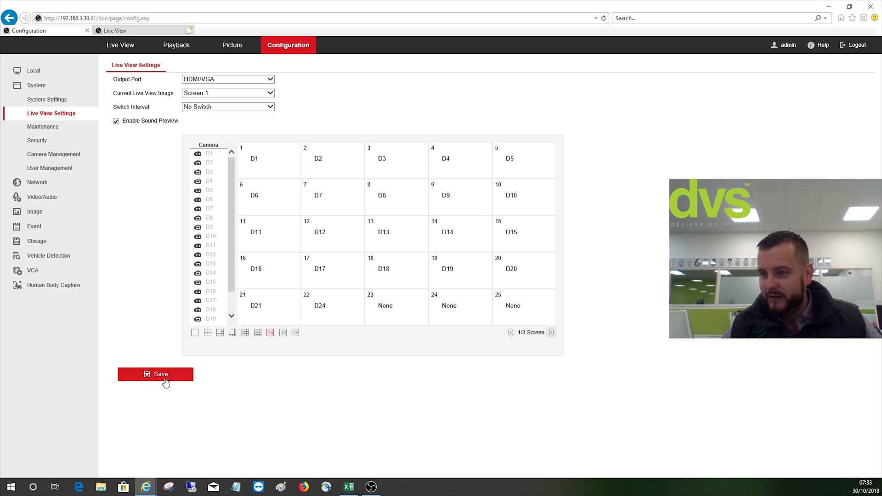
left_click(154, 33)
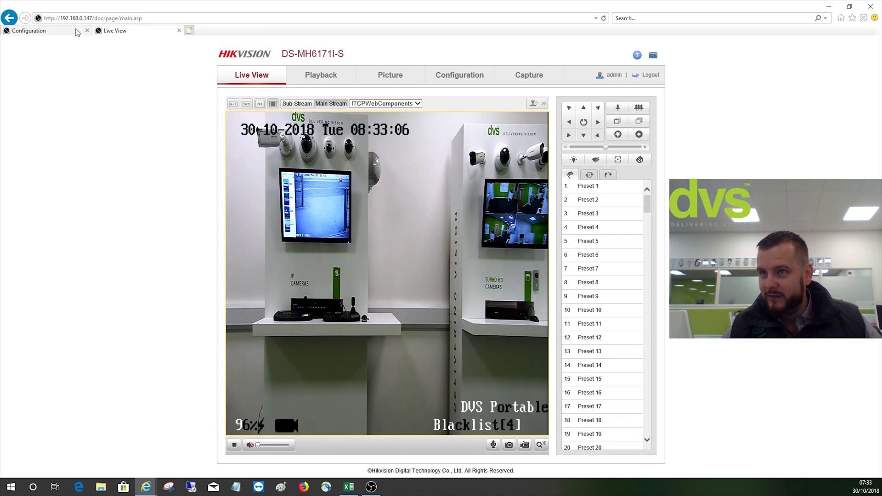
left_click(46, 30)
left_click(127, 35)
left_click(46, 30)
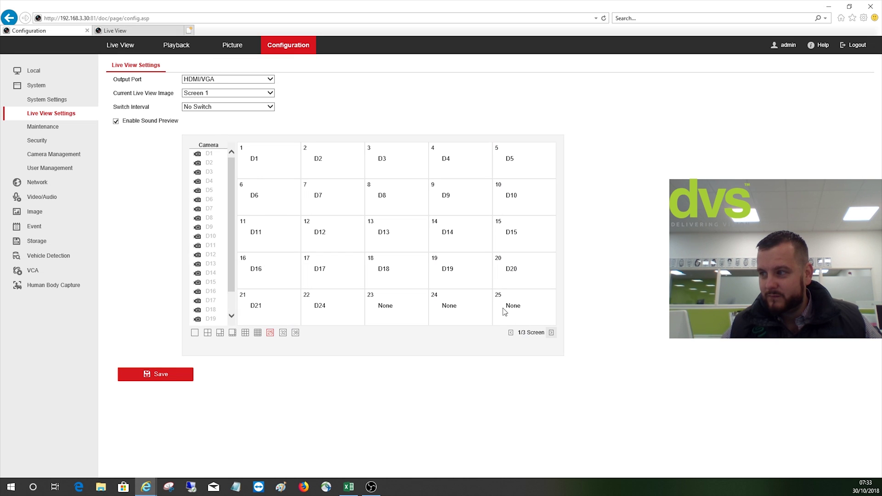
left_click(176, 379)
Set the current live view image to Screen 25, save, and check the monitor through the portable camera's live view.
left_click(207, 96)
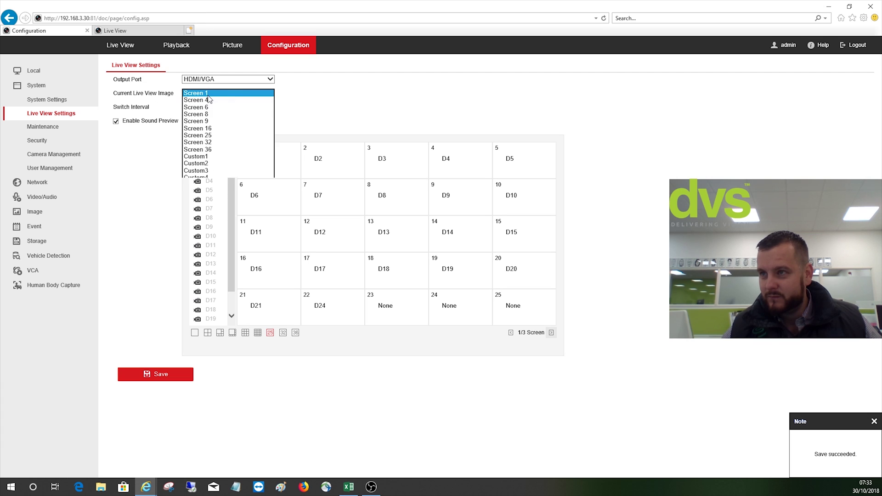
left_click(228, 135)
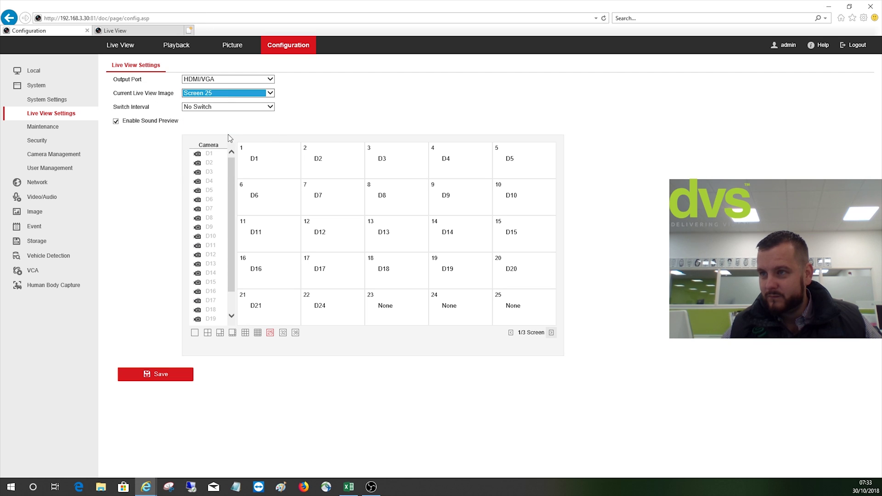
left_click(154, 377)
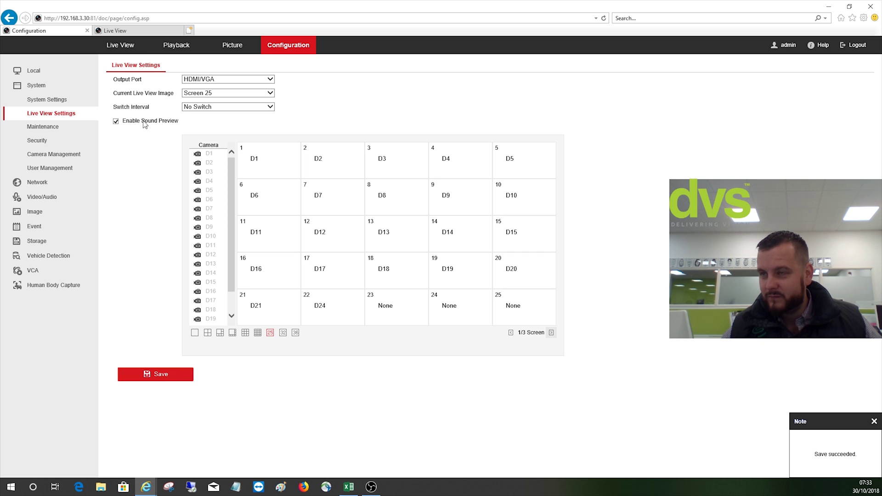
left_click(167, 32)
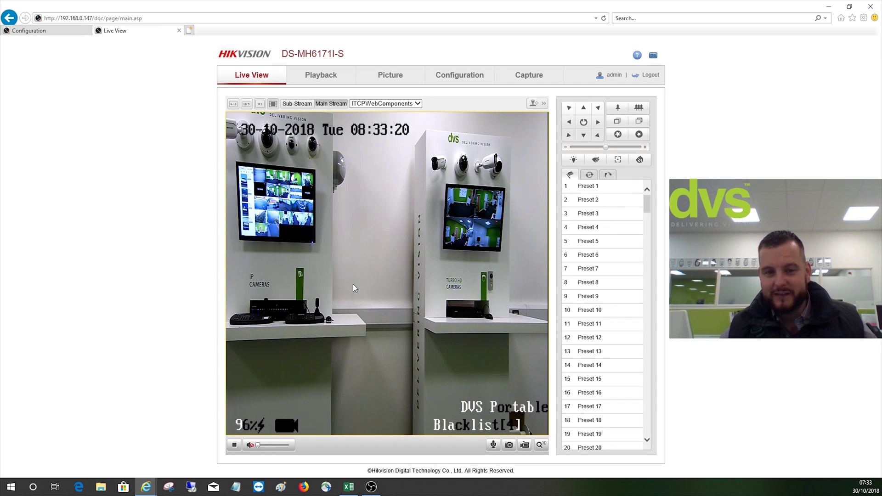
left_click(38, 30)
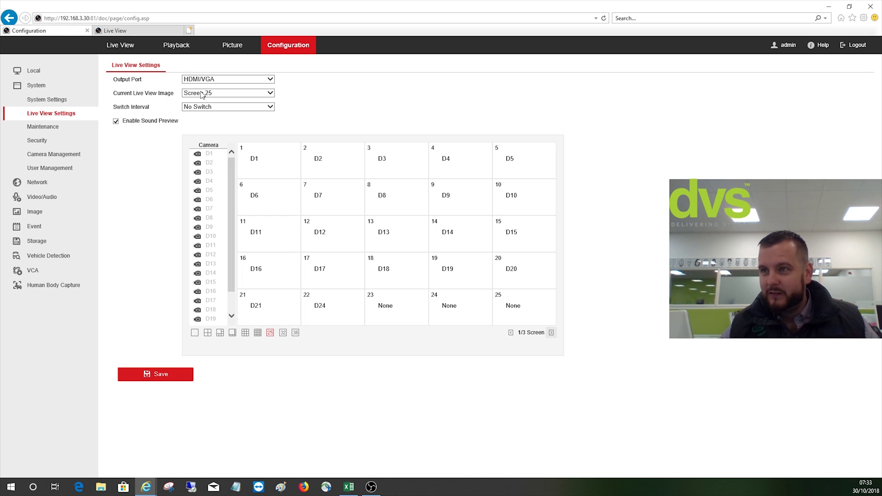
Reselect Screen 25 as the current live view image and save again, rechecking the monitor through the portable camera.
left_click(209, 93)
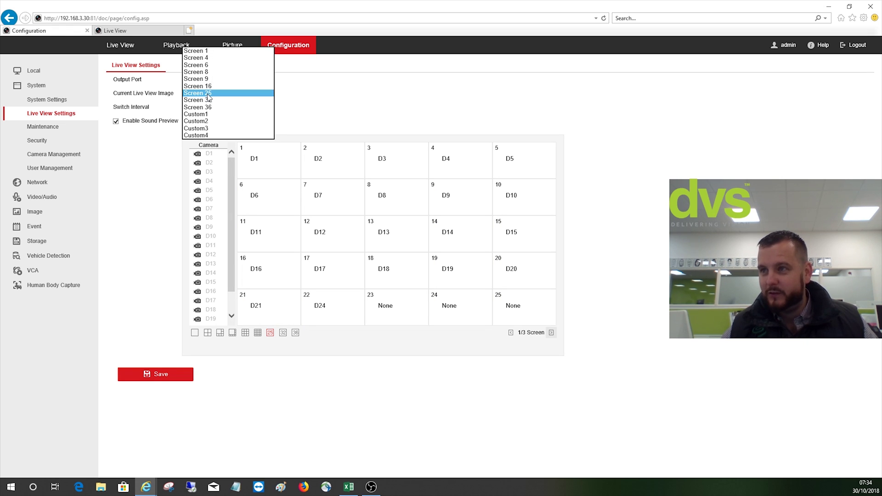
left_click(198, 93)
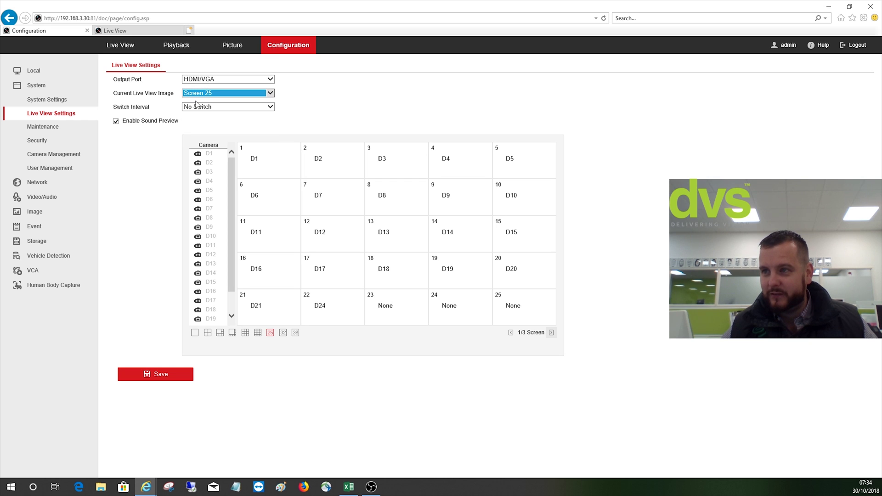
left_click(158, 374)
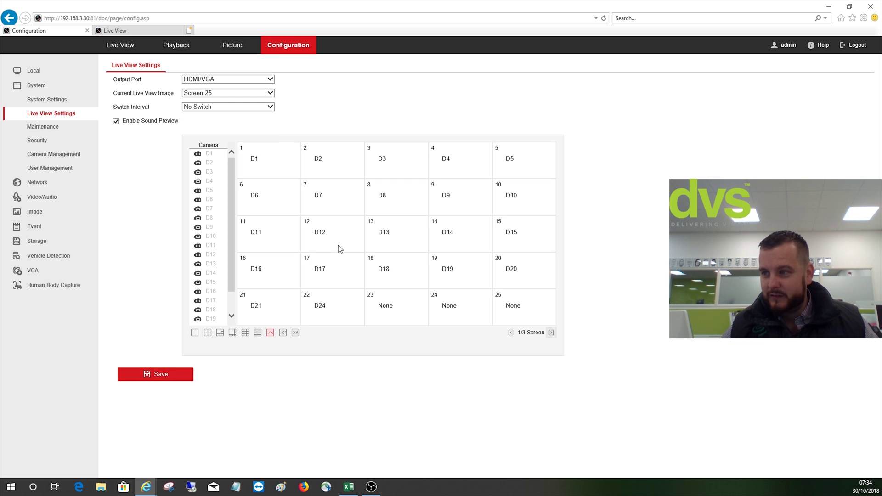
left_click(147, 32)
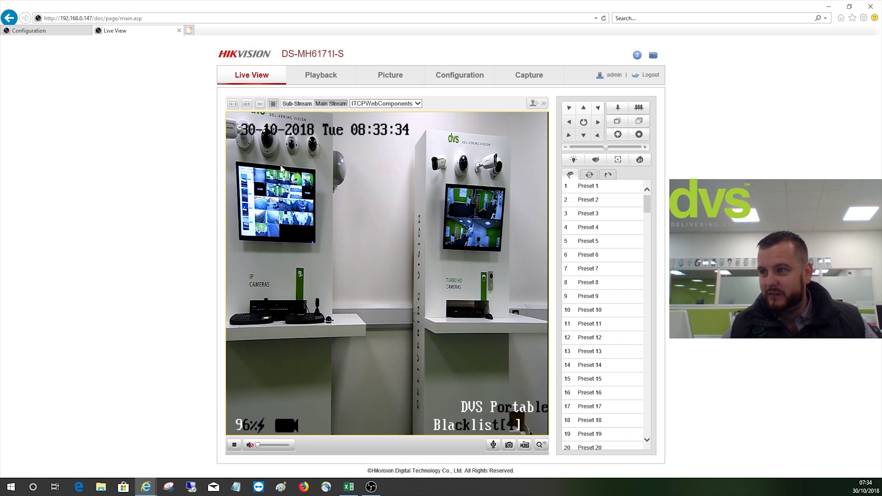
left_click(53, 35)
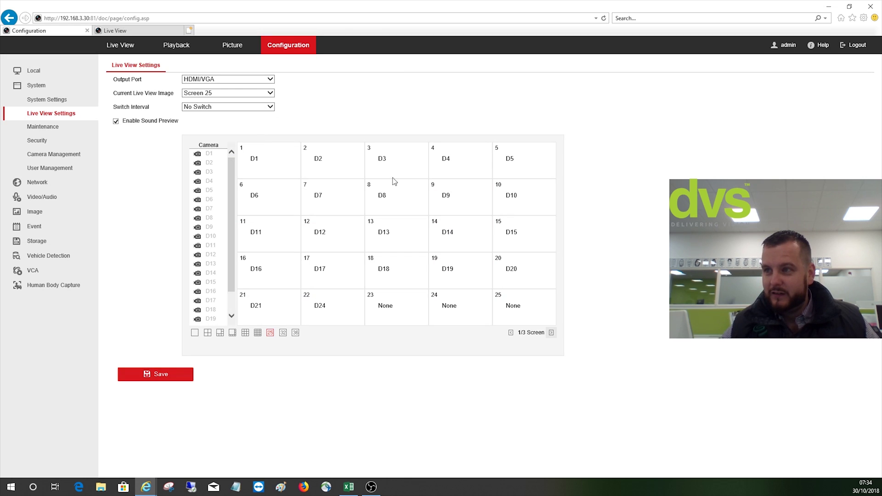
left_click(200, 94)
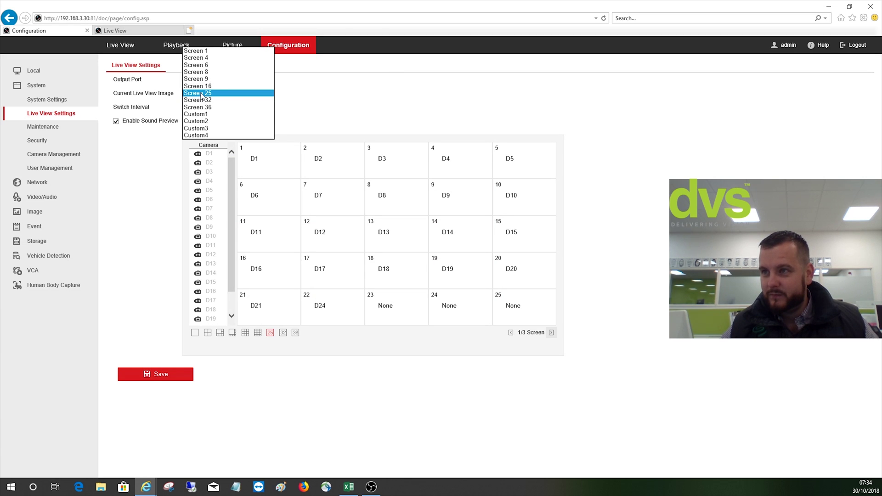
left_click(234, 92)
left_click(235, 80)
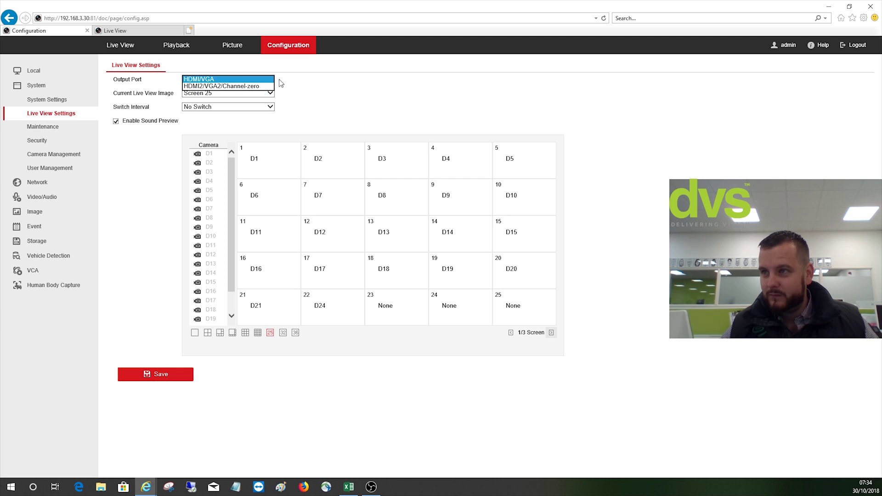
left_click(290, 84)
Set the HDMI/VGA output's current live view image to Screen 1 with the single-window camera layout and save.
left_click(225, 92)
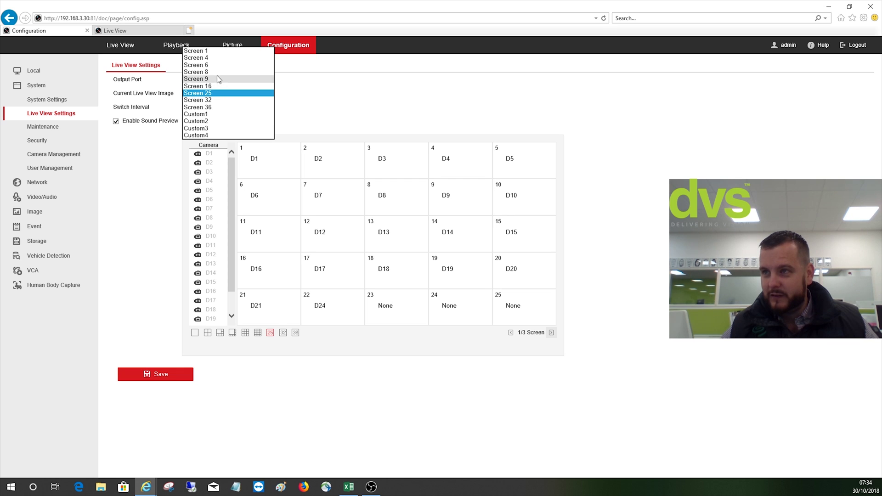
left_click(217, 51)
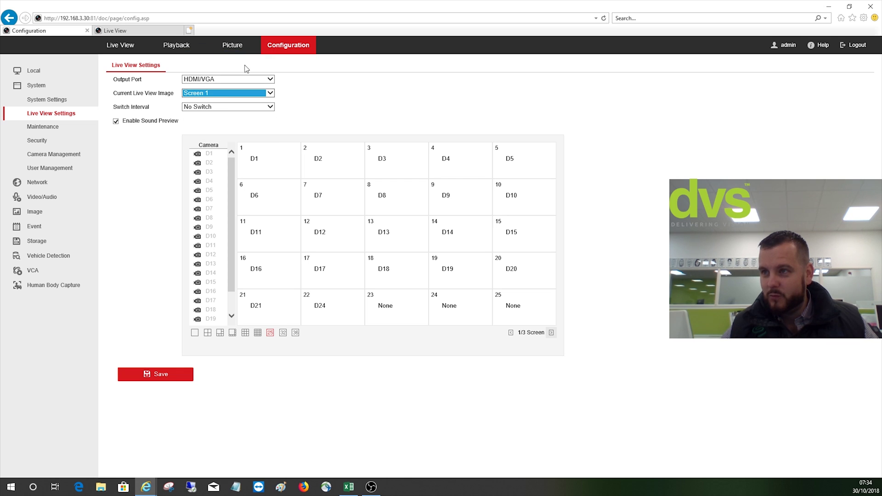
left_click(195, 332)
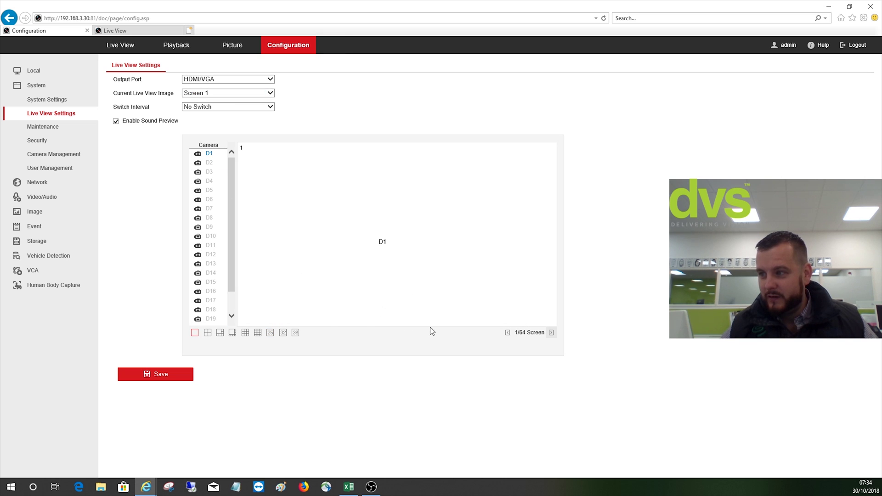
left_click(171, 380)
Set the switch interval to 5s, save, and check the monitor in the portable camera's live view.
left_click(186, 107)
left_click(186, 114)
left_click(173, 380)
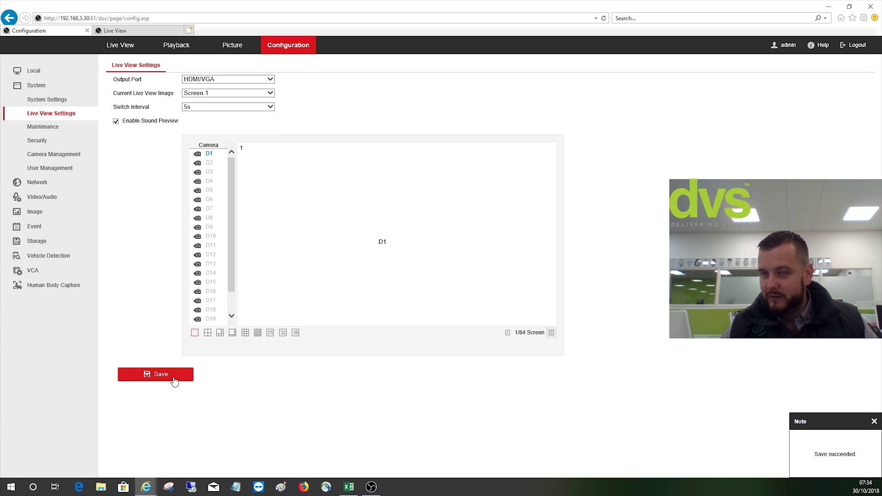
left_click(124, 32)
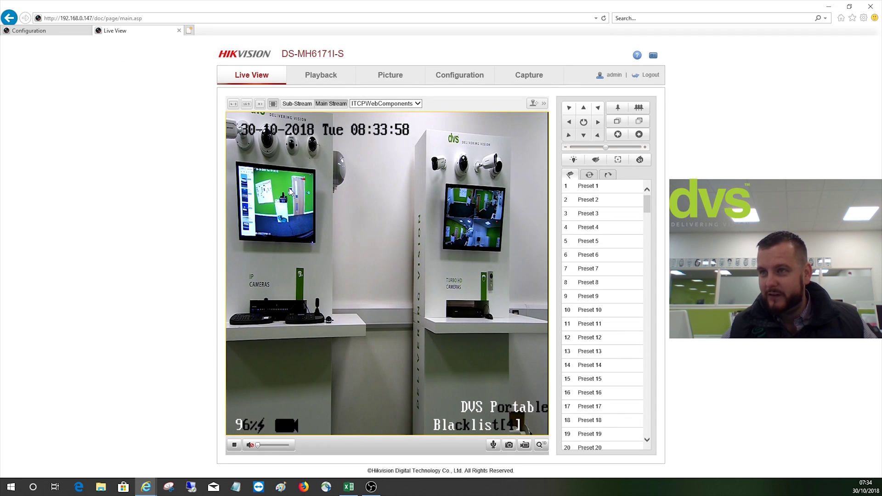
Return to the recorder's configuration and set the current live view image to Screen 25 with the 25-window camera layout.
left_click(66, 35)
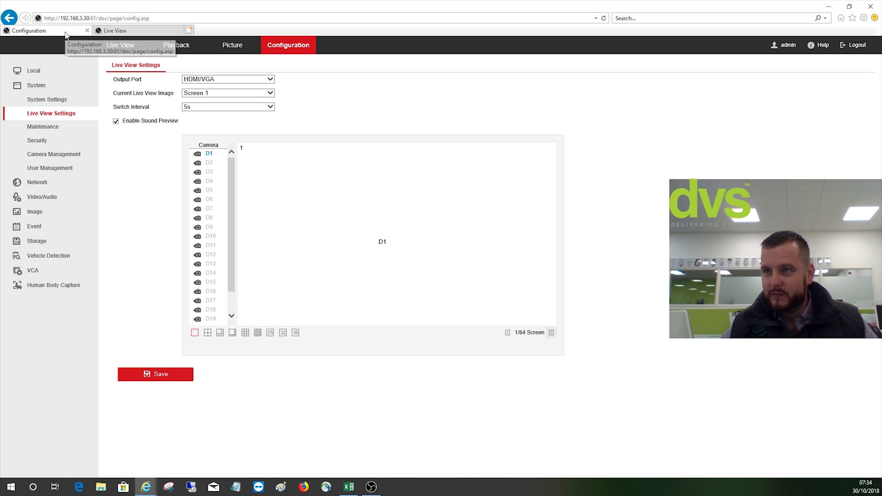
left_click(248, 93)
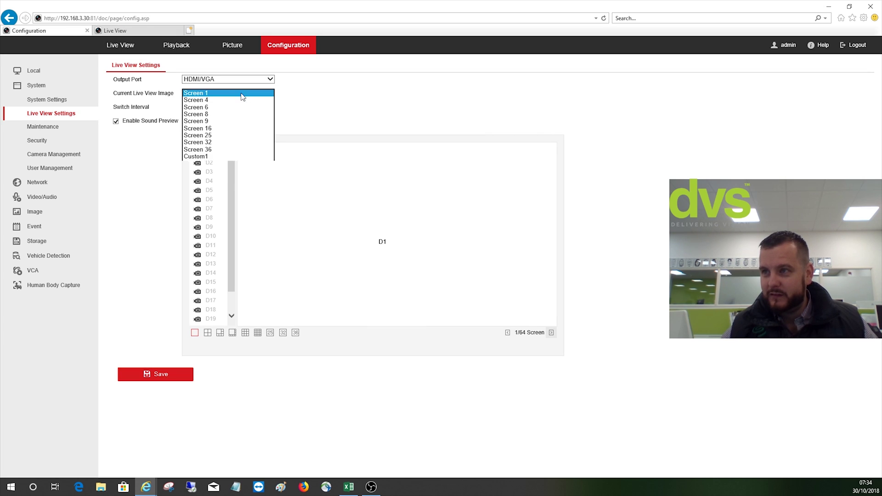
left_click(225, 136)
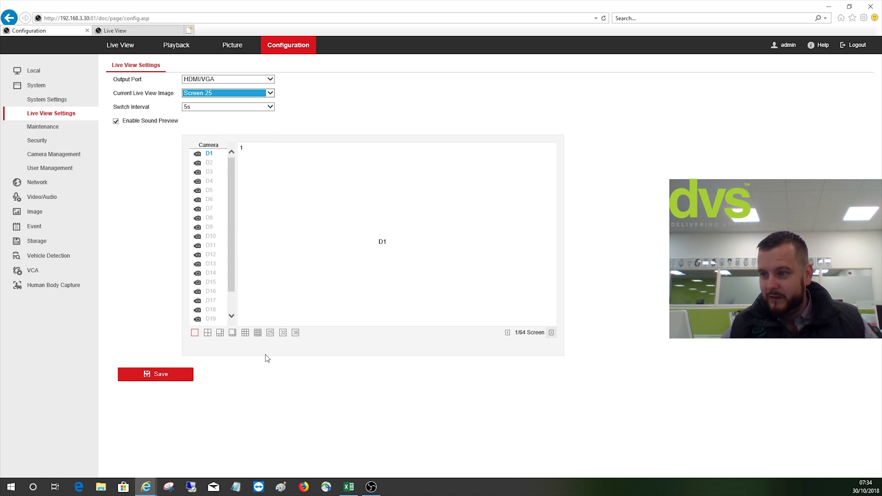
left_click(270, 332)
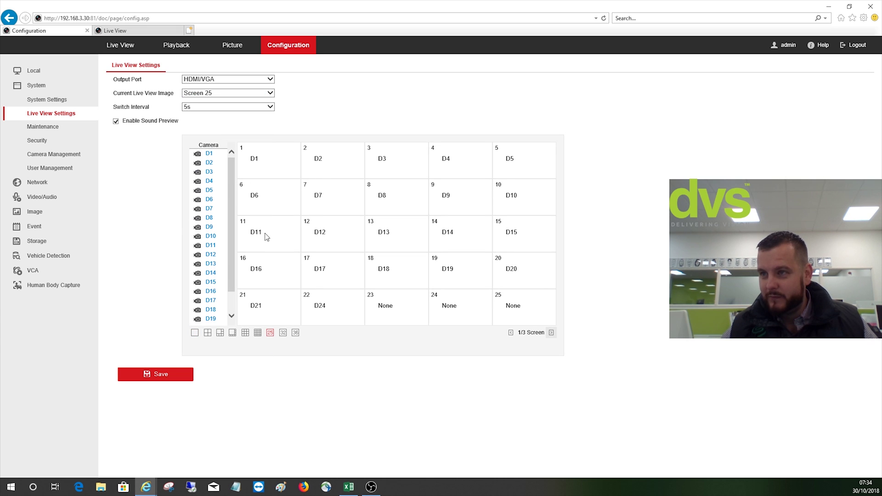
Set the switch interval to No Switch, save, and check the monitor in the portable camera's live view.
left_click(229, 107)
left_click(216, 99)
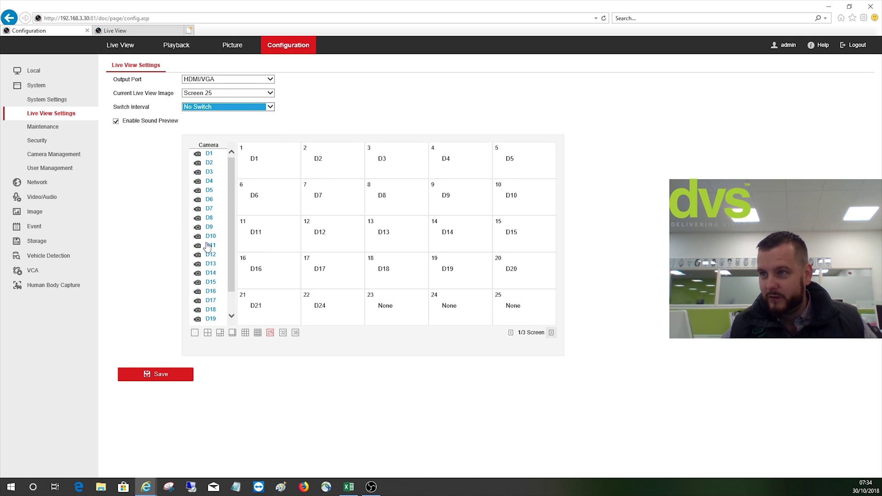
left_click(190, 374)
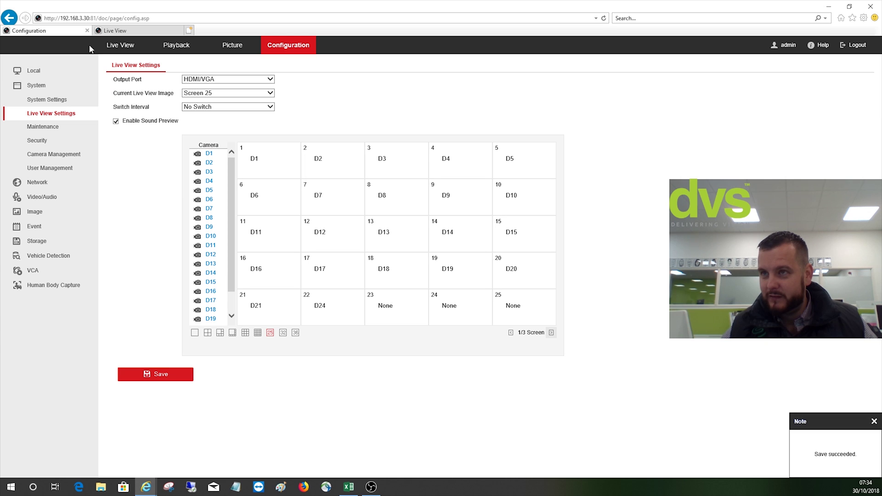
left_click(116, 31)
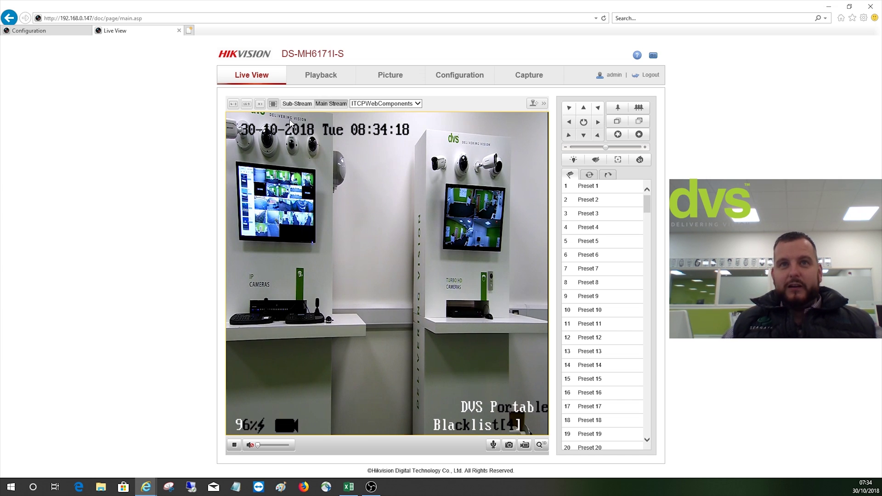
In the recorder's online upgrade settings, disable automatic download of the latest installation package and check for a firmware upgrade.
left_click(54, 32)
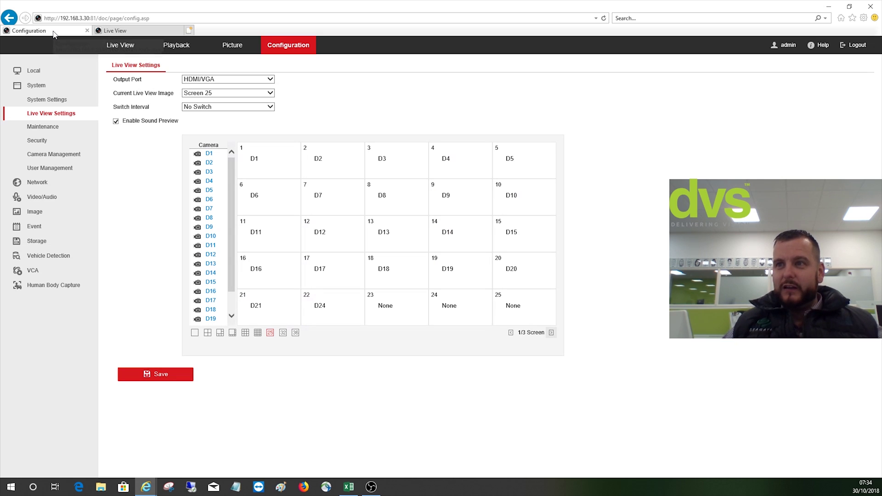
left_click(64, 127)
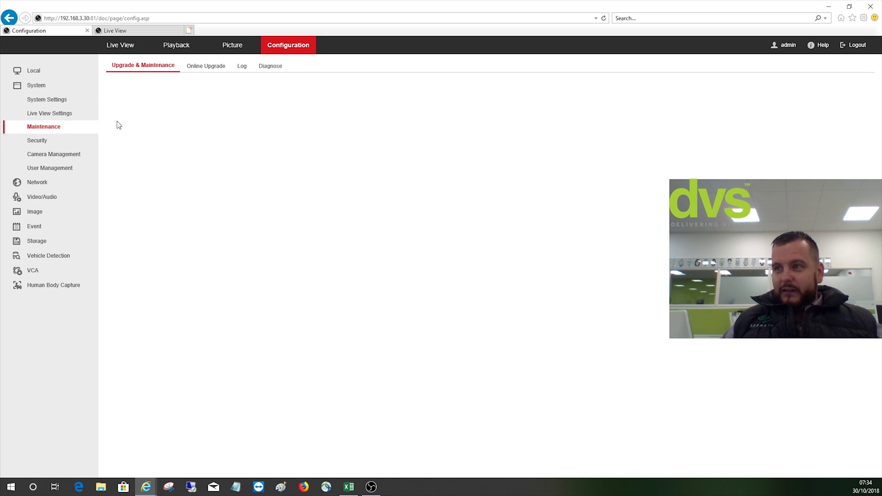
left_click(207, 67)
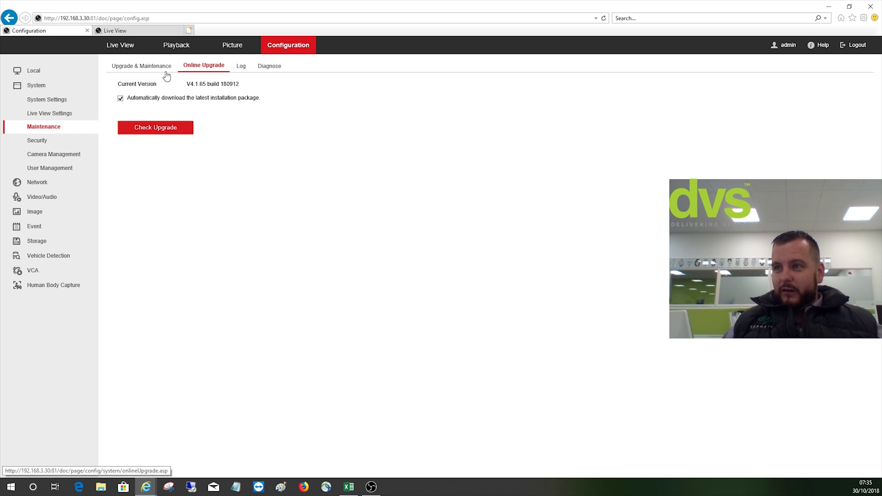
left_click(120, 99)
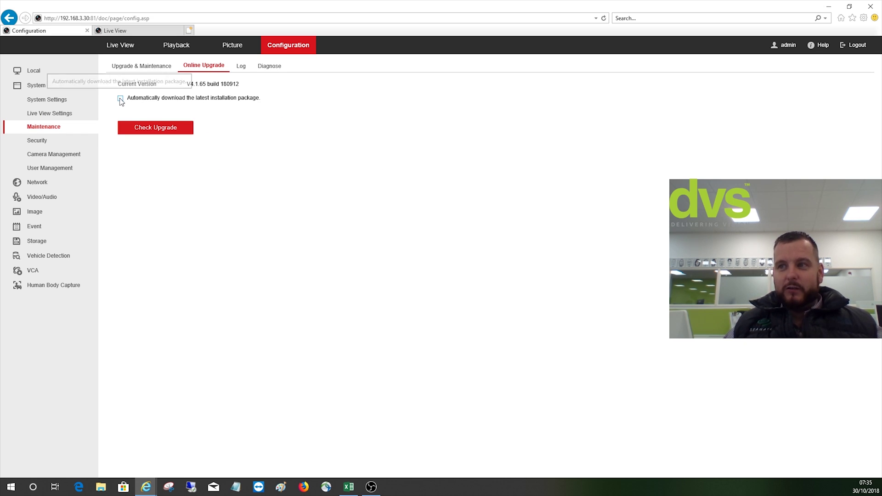
left_click(146, 129)
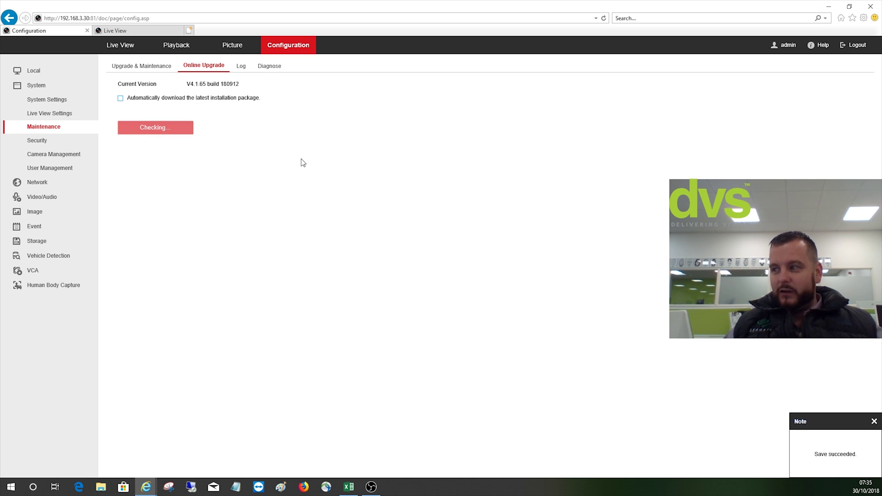
Look through the recorder's maintenance Log, Diagnose and Camera Management pages, and open its live view.
left_click(242, 67)
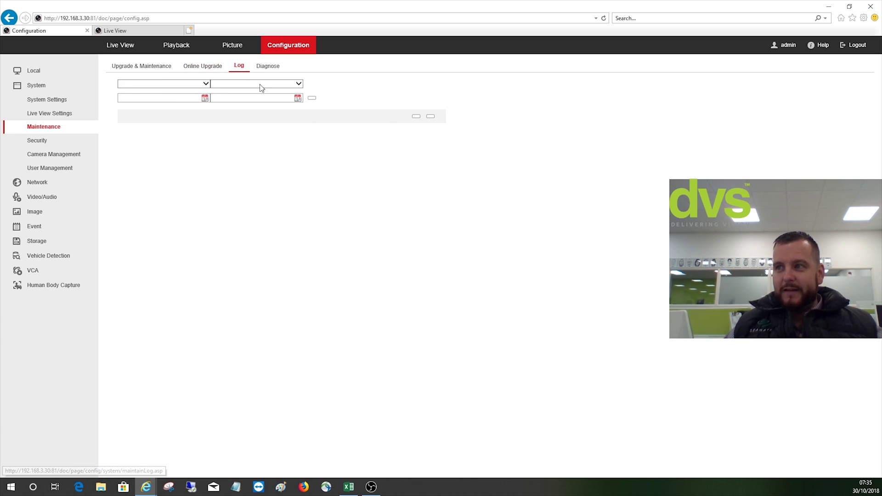
left_click(268, 68)
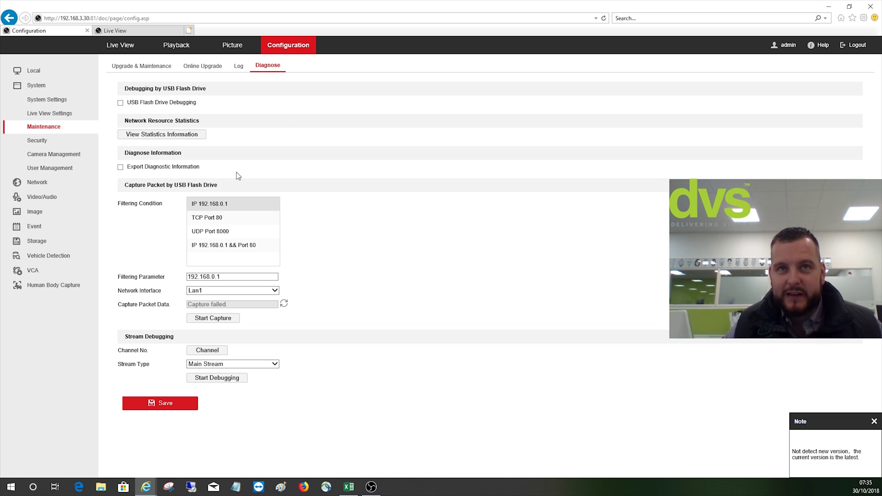
left_click(59, 159)
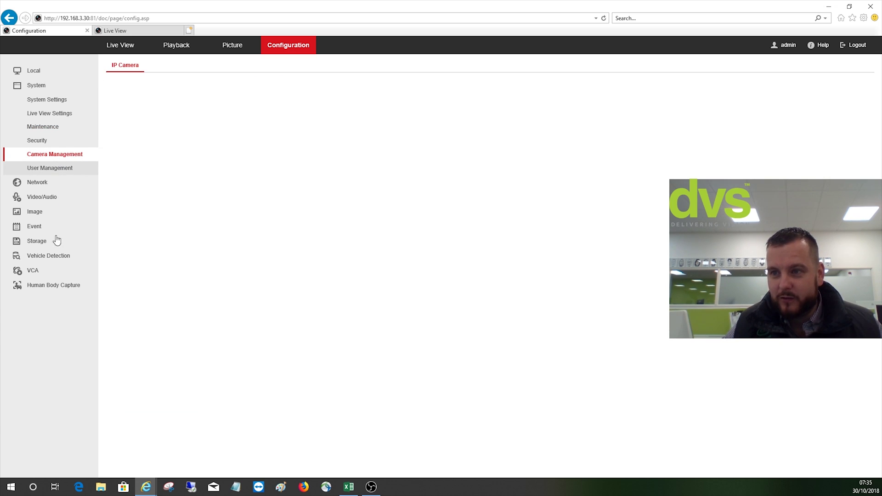
left_click(112, 51)
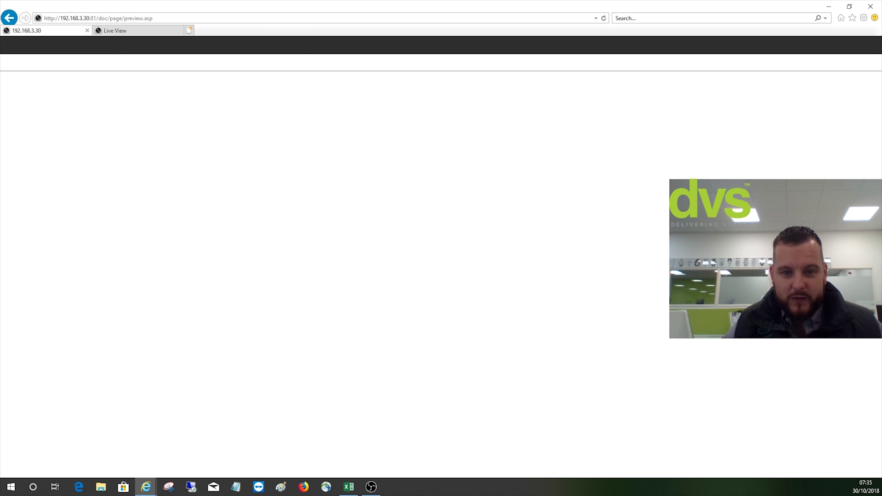